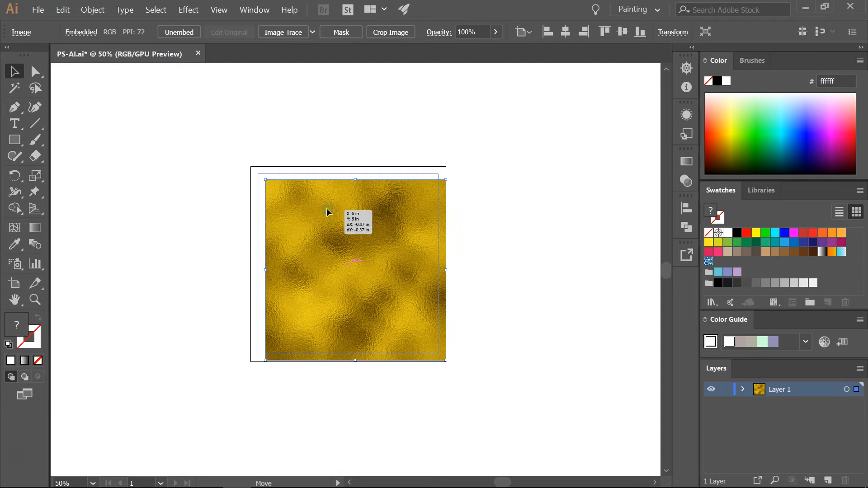
Centre the gold foil image on the artboard
{"action": "left_click_drag", "start_coordinate": [326, 208], "coordinate": [326, 208]}
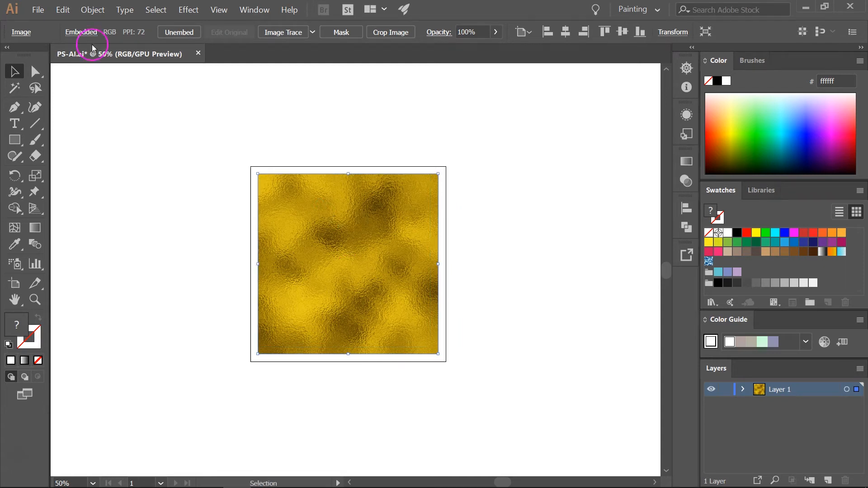
{"action": "left_click", "coordinate": [60, 11]}
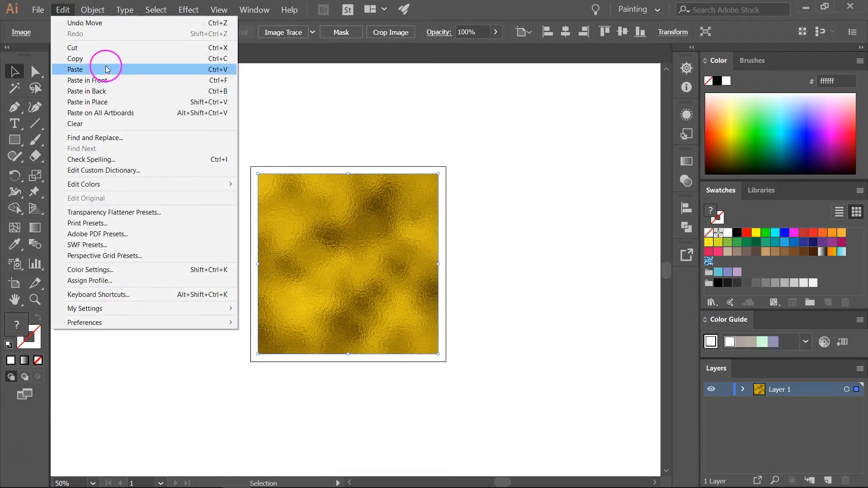
{"action": "left_click", "coordinate": [471, 180]}
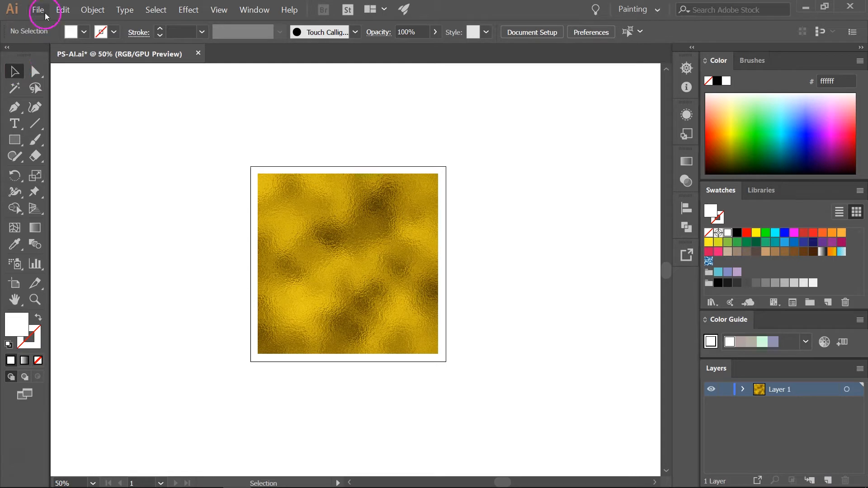
{"action": "left_click", "coordinate": [63, 10]}
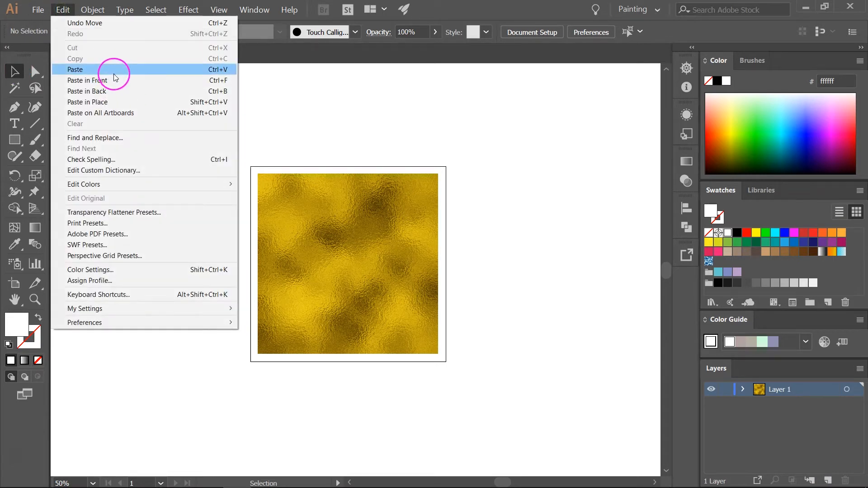
{"action": "left_click", "coordinate": [288, 114]}
{"action": "left_click", "coordinate": [256, 10]}
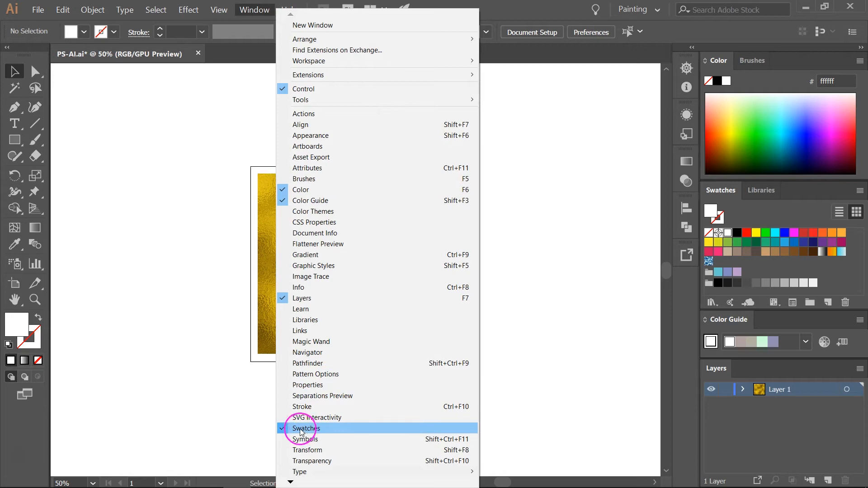
{"action": "left_click", "coordinate": [224, 359]}
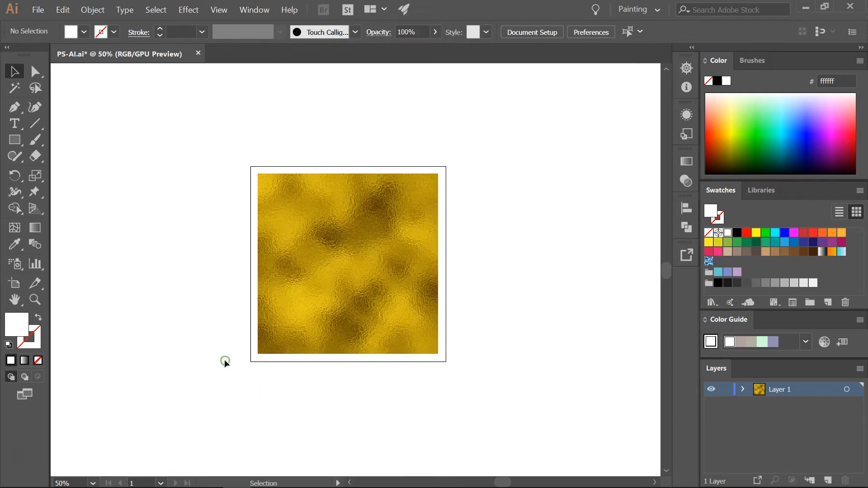
Save the gold foil image as a pattern swatch and delete the image from the artboard
{"action": "left_click", "coordinate": [337, 212]}
{"action": "left_click_drag", "start_coordinate": [339, 208], "coordinate": [757, 272]}
{"action": "left_click", "coordinate": [719, 262]}
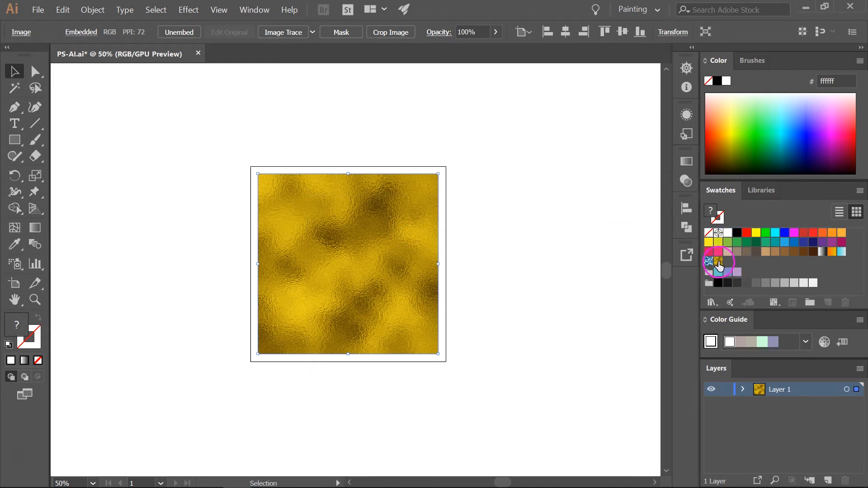
{"action": "left_click_drag", "start_coordinate": [719, 263], "coordinate": [382, 223]}
{"action": "key", "text": "Delete"}
{"action": "left_click", "coordinate": [396, 231]}
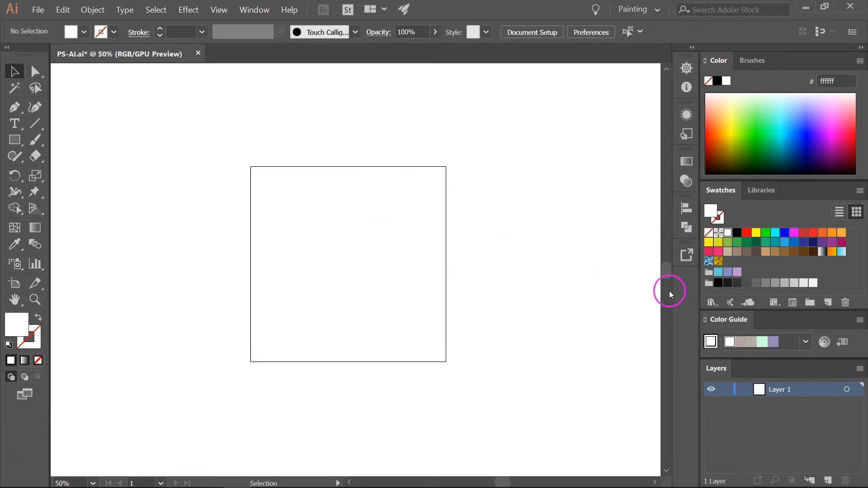
Paint a winding Paintbrush stroke across the artboard using the gold foil pattern swatch
{"action": "left_click", "coordinate": [718, 261]}
{"action": "left_click", "coordinate": [36, 140]}
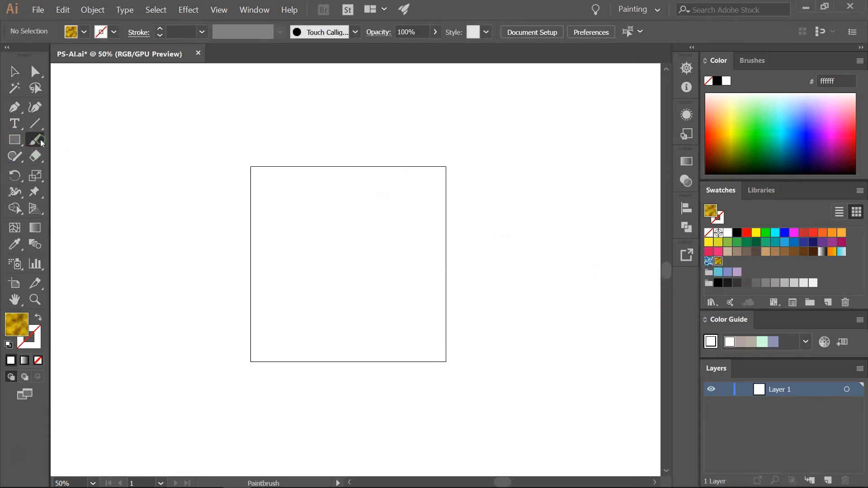
{"action": "mouse_move", "coordinate": [271, 225]}
{"action": "left_mouse_down"}
{"action": "mouse_move", "coordinate": [288, 209]}
{"action": "mouse_move", "coordinate": [327, 219]}
{"action": "mouse_move", "coordinate": [296, 279]}
{"action": "mouse_move", "coordinate": [398, 232]}
{"action": "mouse_move", "coordinate": [366, 305]}
{"action": "mouse_move", "coordinate": [399, 331]}
{"action": "mouse_move", "coordinate": [422, 305]}
{"action": "left_mouse_up"}
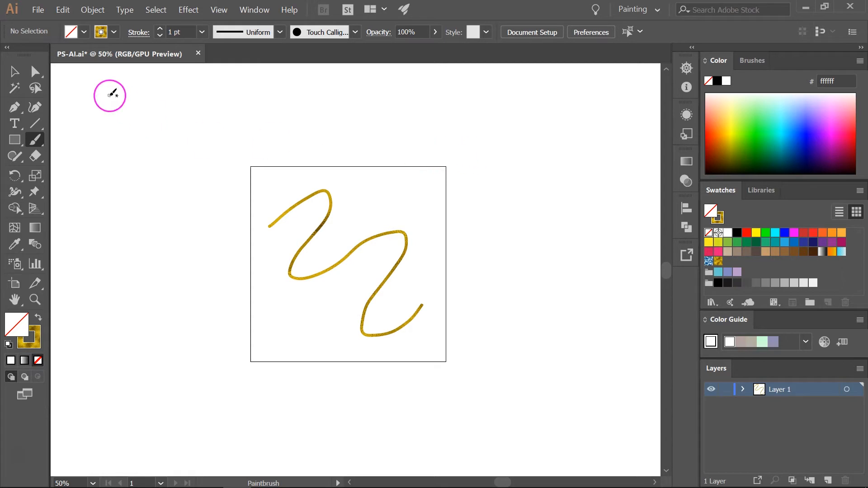
Delete the gold foil brush stroke from the artboard
{"action": "left_click", "coordinate": [14, 71]}
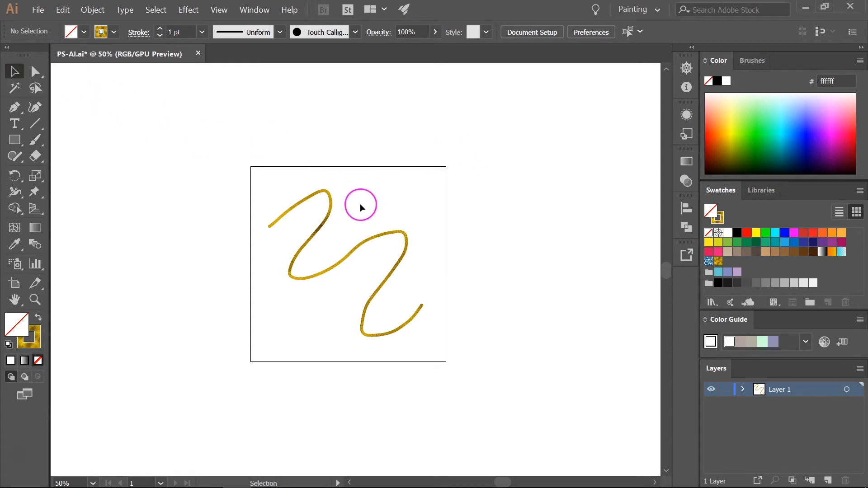
{"action": "left_click", "coordinate": [331, 204]}
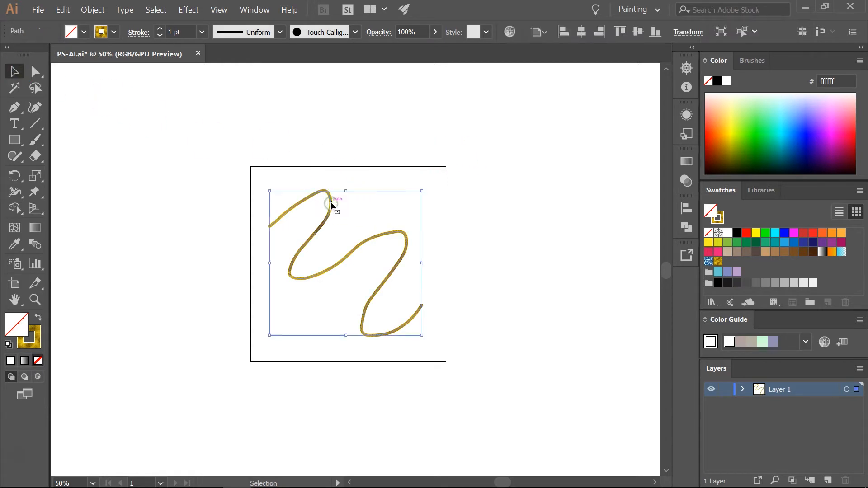
{"action": "key", "text": "Delete"}
Add the text "Hello" to the artboard and fill it with the gold foil pattern swatch
{"action": "left_click", "coordinate": [16, 124]}
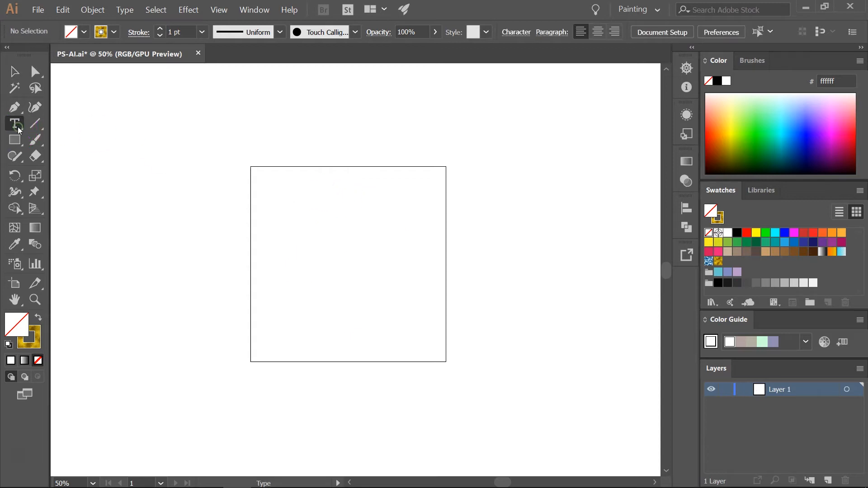
{"action": "left_click", "coordinate": [39, 318]}
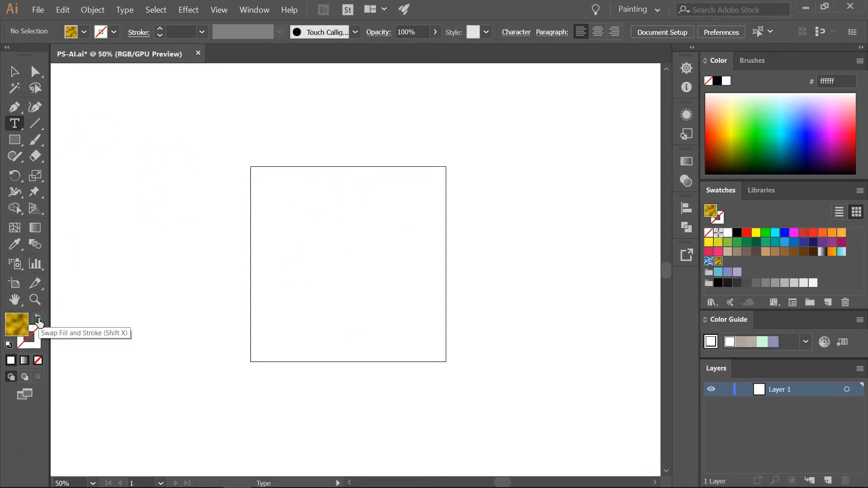
{"action": "left_click", "coordinate": [299, 252]}
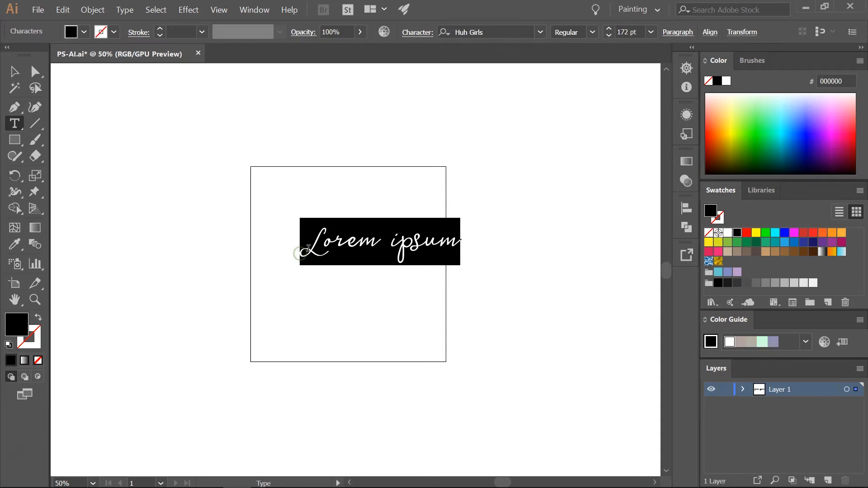
{"action": "left_click", "coordinate": [718, 261]}
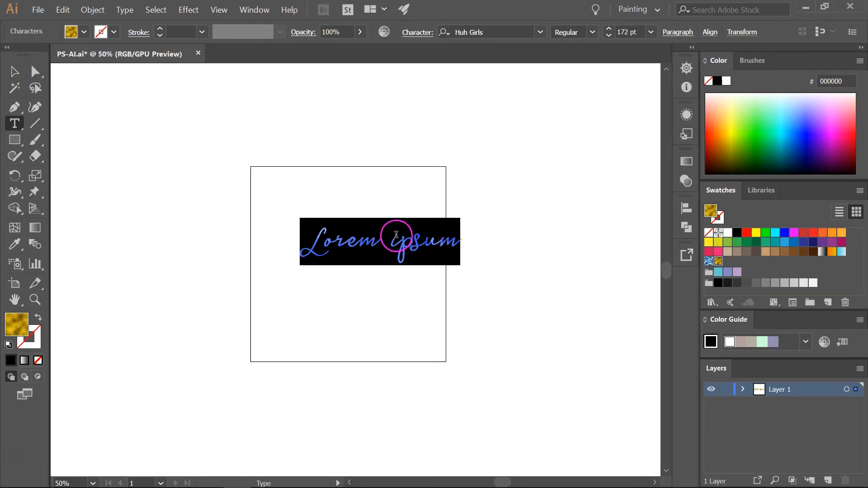
{"action": "type", "text": "Hello"}
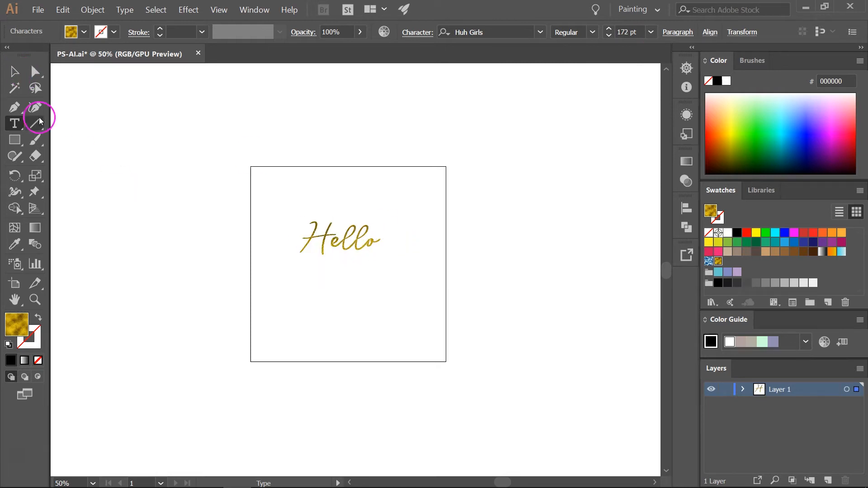
Enlarge the gold "Hello" text to about 466 pt, centre it over the artboard and reapply the gold foil pattern
{"action": "left_click", "coordinate": [14, 71]}
{"action": "left_click_drag", "start_coordinate": [387, 266], "coordinate": [394, 291]}
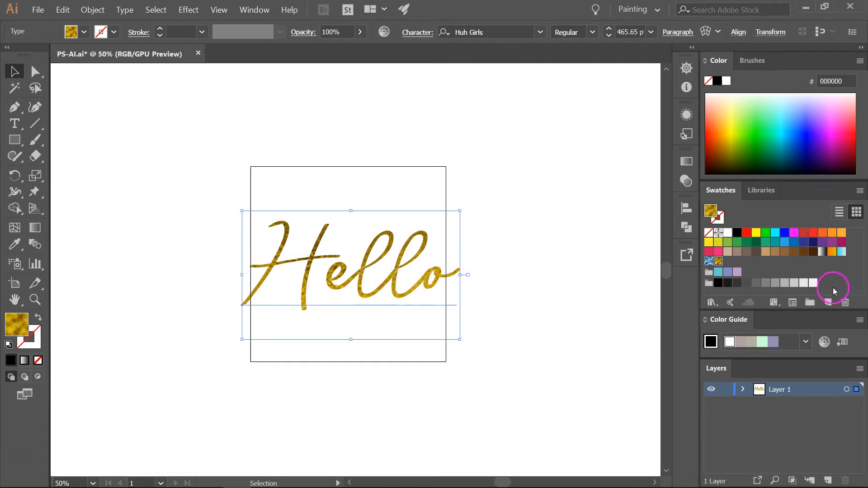
{"action": "left_click", "coordinate": [718, 262]}
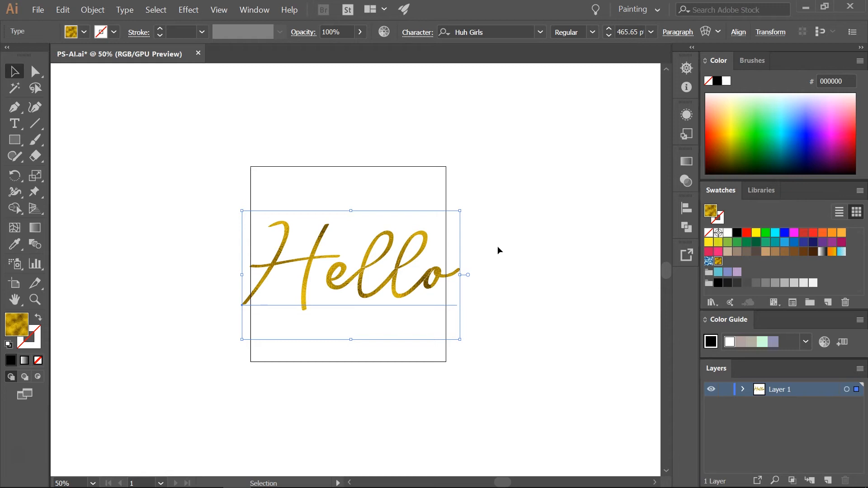
Delete the gold "Hello" text and leave the selection empty
{"action": "key", "text": "Delete"}
{"action": "left_click", "coordinate": [576, 231]}
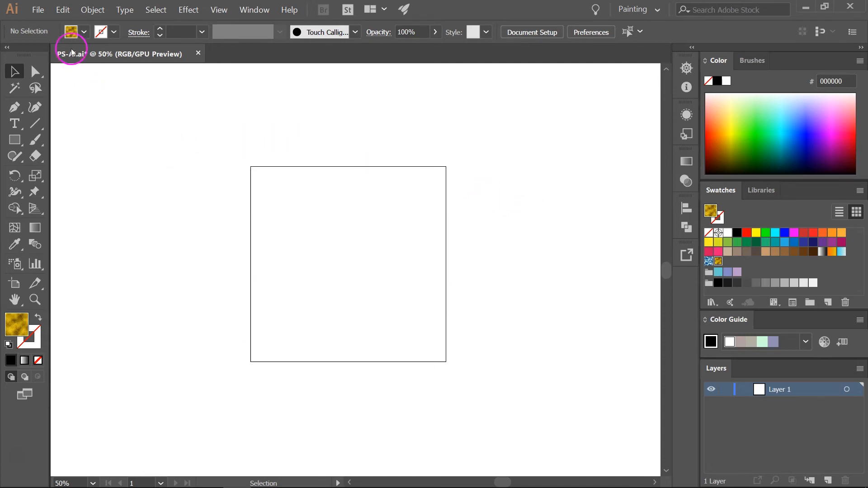
Place the watercolor image as a linked file and align it to the artboard
{"action": "left_click", "coordinate": [41, 10]}
{"action": "left_click", "coordinate": [62, 170]}
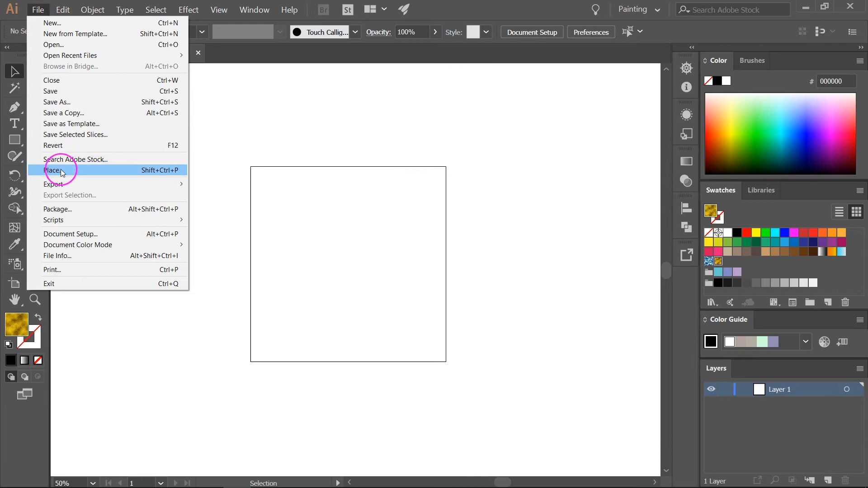
{"action": "left_click", "coordinate": [256, 94]}
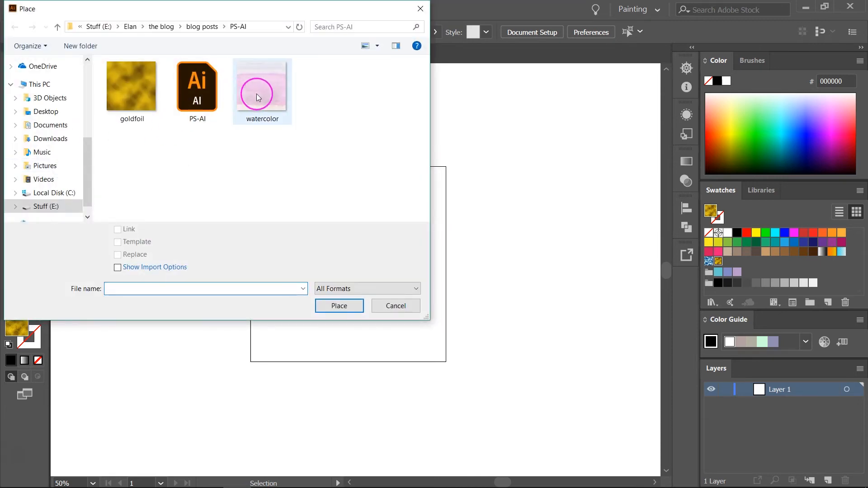
{"action": "left_click", "coordinate": [283, 96]}
{"action": "left_click", "coordinate": [332, 306]}
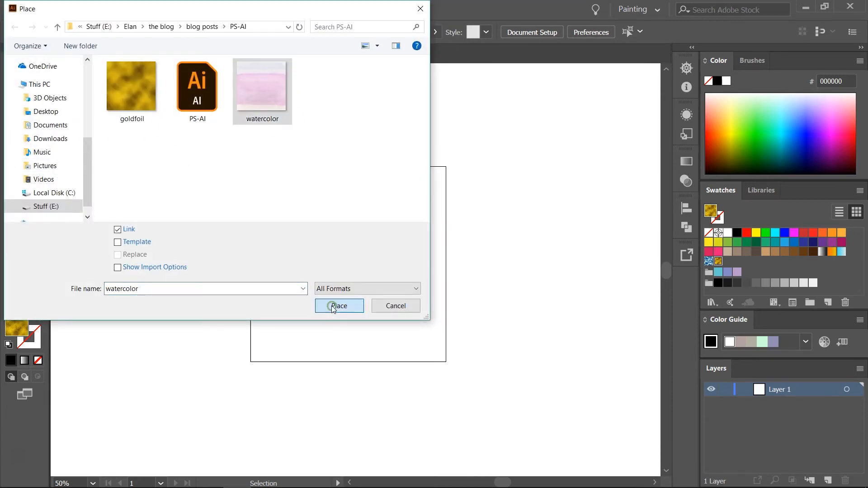
{"action": "left_click", "coordinate": [297, 205]}
{"action": "left_click_drag", "start_coordinate": [375, 263], "coordinate": [329, 226]}
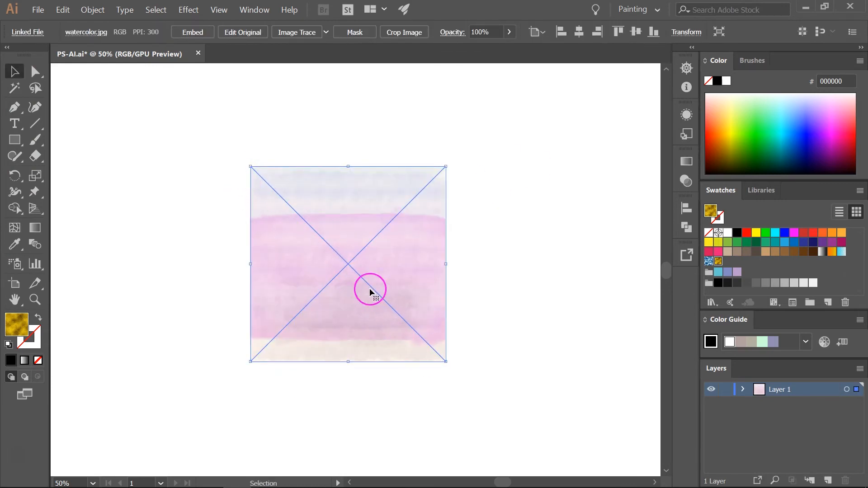
Try to add the linked watercolor image to the swatches
{"action": "left_click_drag", "start_coordinate": [428, 252], "coordinate": [759, 270]}
{"action": "key", "text": "ctrl+c"}
Rasterize the linked watercolor image in RGB at High (300 ppi) with a white background
{"action": "left_click", "coordinate": [92, 9]}
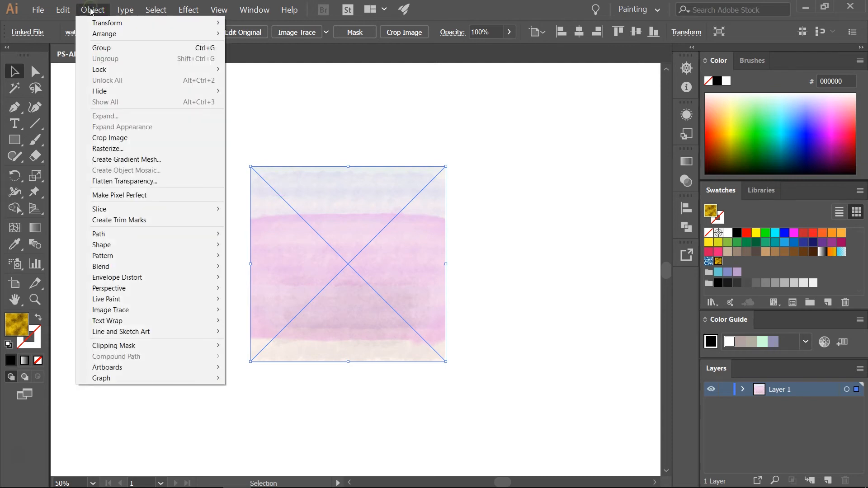
{"action": "left_click", "coordinate": [119, 149]}
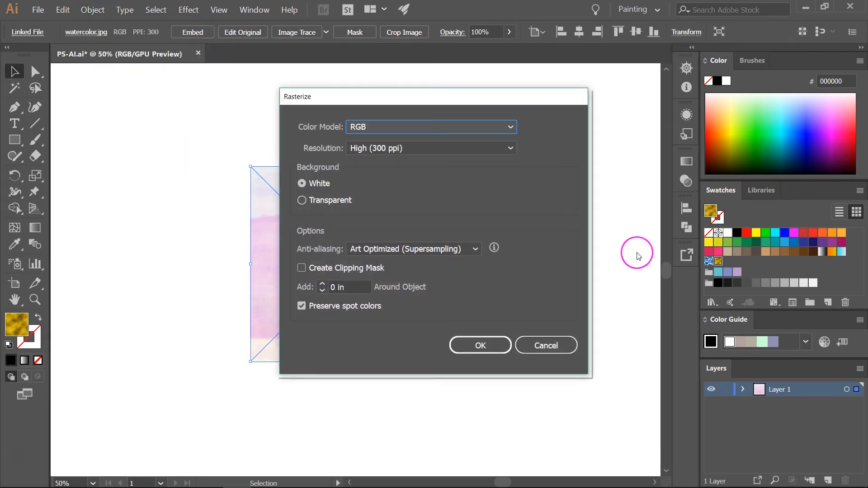
{"action": "left_click", "coordinate": [479, 345]}
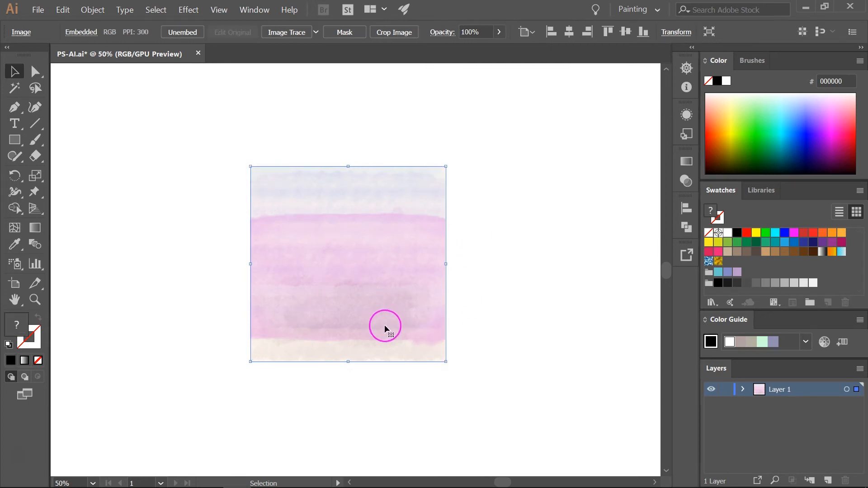
Save the rasterized watercolor image as a pattern swatch and delete the image from the artboard
{"action": "left_click_drag", "start_coordinate": [397, 234], "coordinate": [748, 262]}
{"action": "left_click", "coordinate": [391, 242]}
{"action": "key", "text": "Delete"}
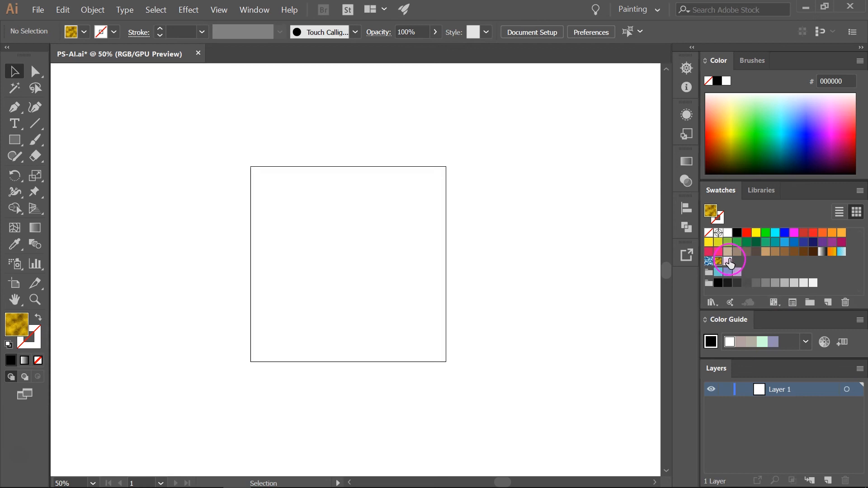
Paint a winding Paintbrush stroke down the artboard using the watercolor pattern swatch
{"action": "left_click", "coordinate": [728, 262]}
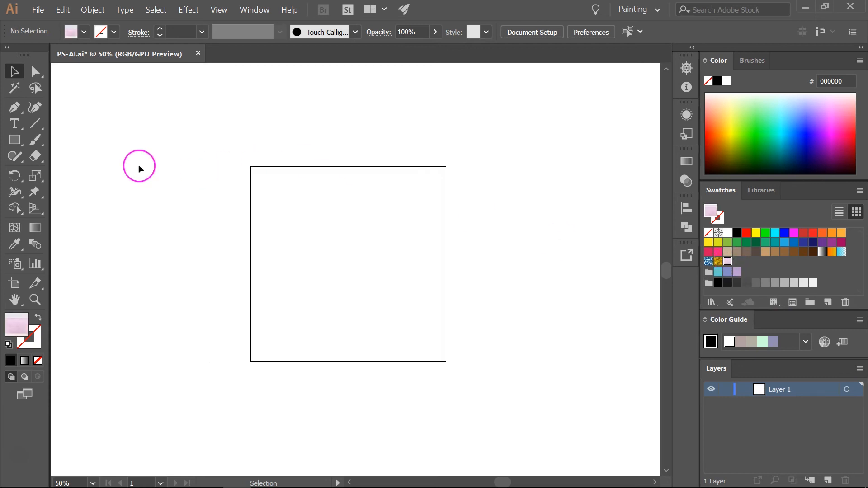
{"action": "left_click", "coordinate": [35, 141]}
{"action": "mouse_move", "coordinate": [255, 223]}
{"action": "left_mouse_down"}
{"action": "mouse_move", "coordinate": [291, 190]}
{"action": "mouse_move", "coordinate": [308, 257]}
{"action": "mouse_move", "coordinate": [344, 319]}
{"action": "mouse_move", "coordinate": [399, 333]}
{"action": "mouse_move", "coordinate": [415, 351]}
{"action": "left_mouse_up"}
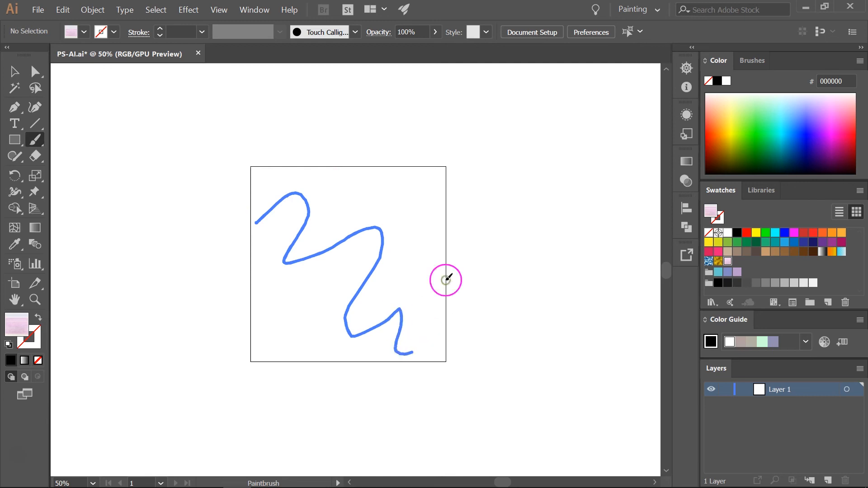
Delete the watercolor brush stroke from the artboard
{"action": "key", "text": "v"}
{"action": "left_click", "coordinate": [349, 238]}
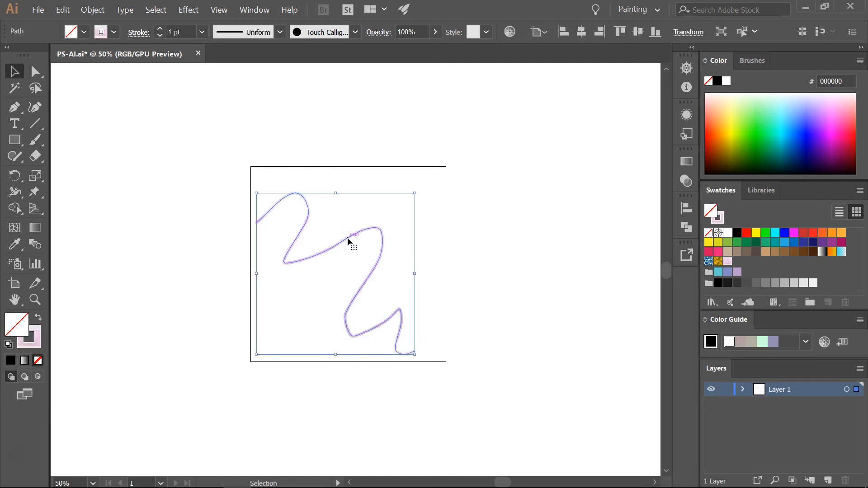
{"action": "key", "text": "Delete"}
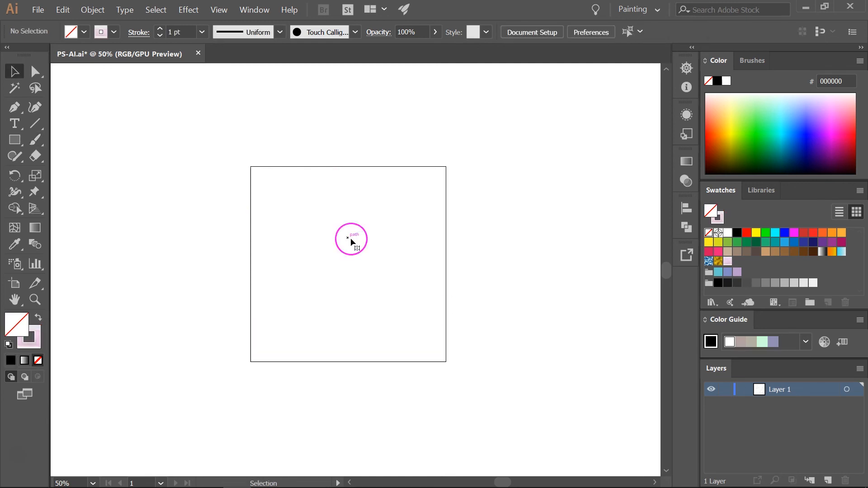
Add the text "Hello" to the artboard and fill it with the watercolor pattern swatch
{"action": "left_click", "coordinate": [39, 319]}
{"action": "left_click", "coordinate": [14, 125]}
{"action": "left_click", "coordinate": [322, 258]}
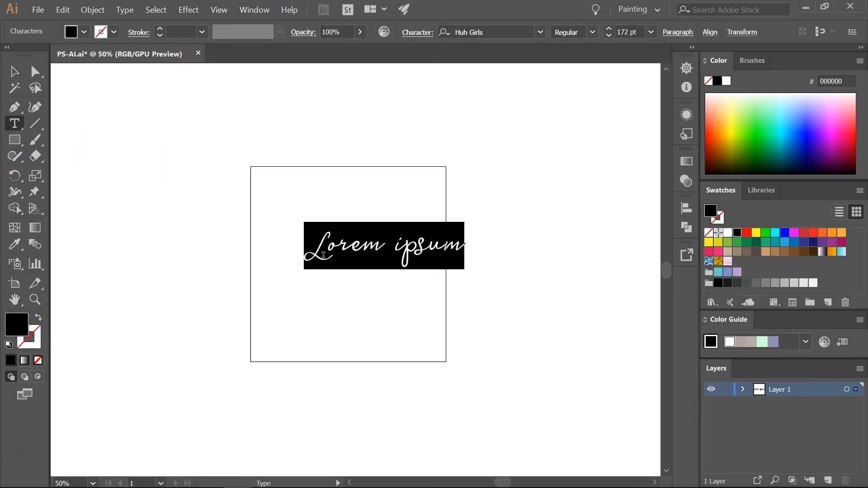
{"action": "type", "text": "Hello"}
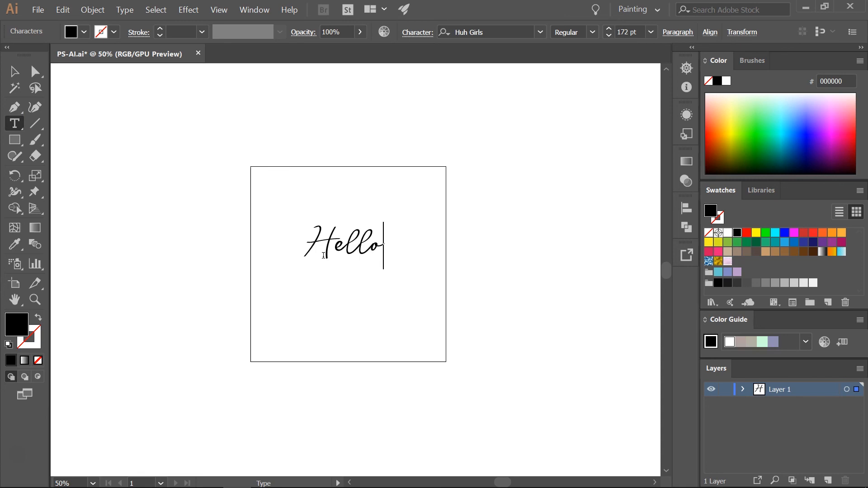
{"action": "left_click_drag", "start_coordinate": [398, 244], "coordinate": [273, 248]}
{"action": "left_click", "coordinate": [727, 262]}
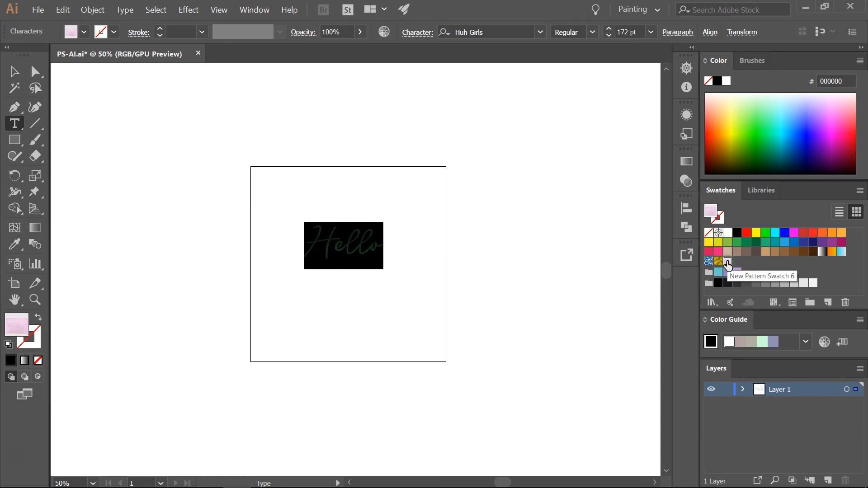
Enlarge the "Hello" text to about 559 pt, centre it over the artboard and reapply the watercolor pattern
{"action": "left_click", "coordinate": [15, 71]}
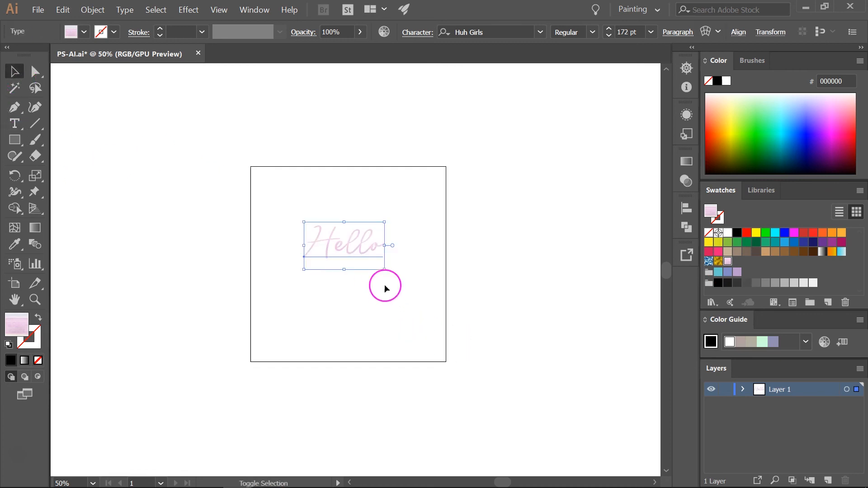
{"action": "left_click_drag", "start_coordinate": [383, 268], "coordinate": [565, 375]}
{"action": "left_click_drag", "start_coordinate": [488, 315], "coordinate": [407, 290]}
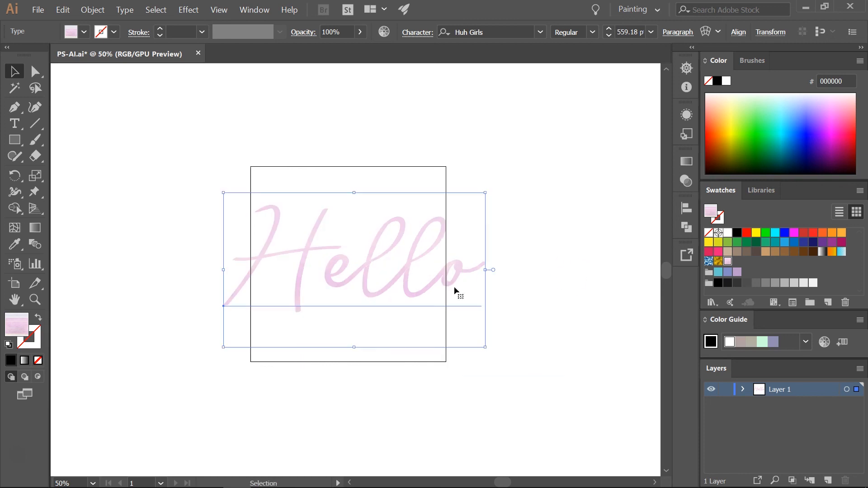
{"action": "left_click", "coordinate": [725, 262]}
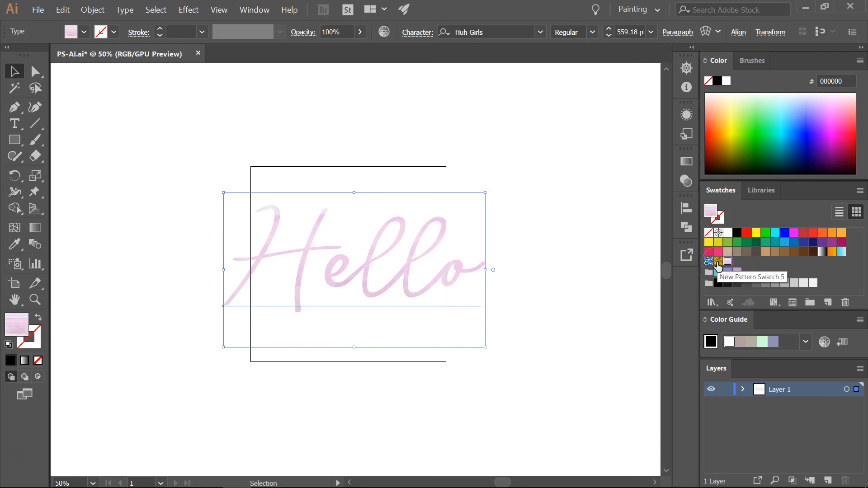
Switch the "Hello" text fill to the gold foil pattern and back to the watercolor pattern
{"action": "left_click", "coordinate": [717, 262]}
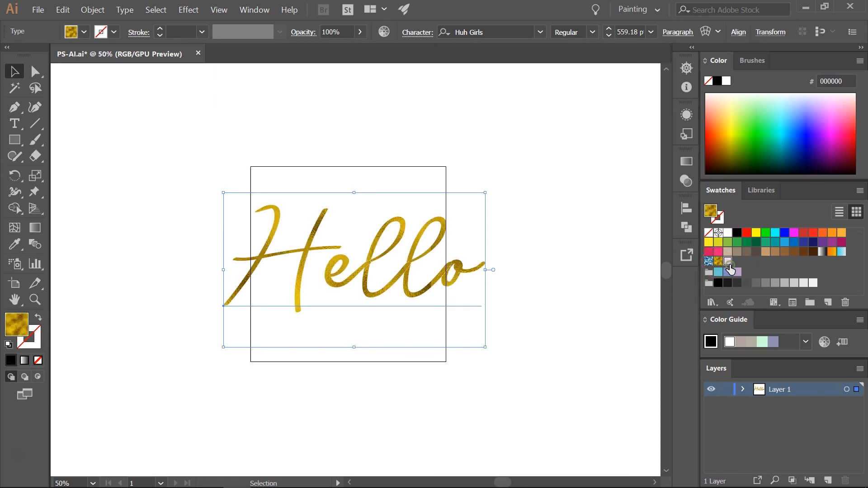
{"action": "left_click", "coordinate": [728, 262]}
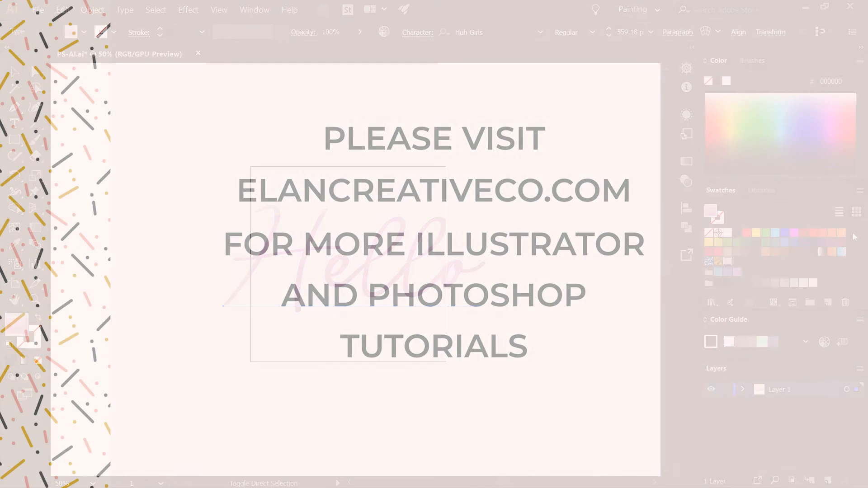